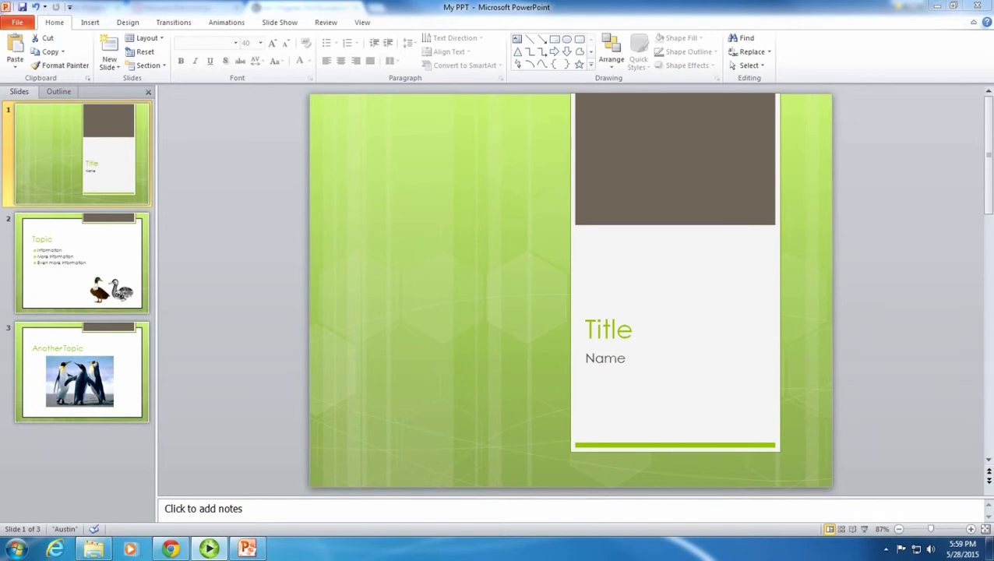
Select the word Title on slide 1 and change its font colour to Blue
left_click(636, 339)
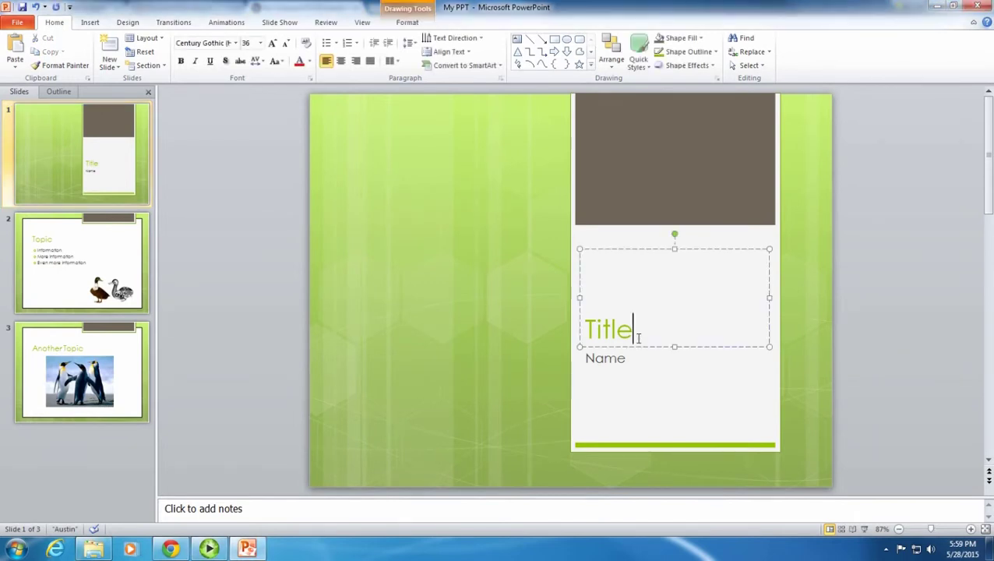
double_click(616, 337)
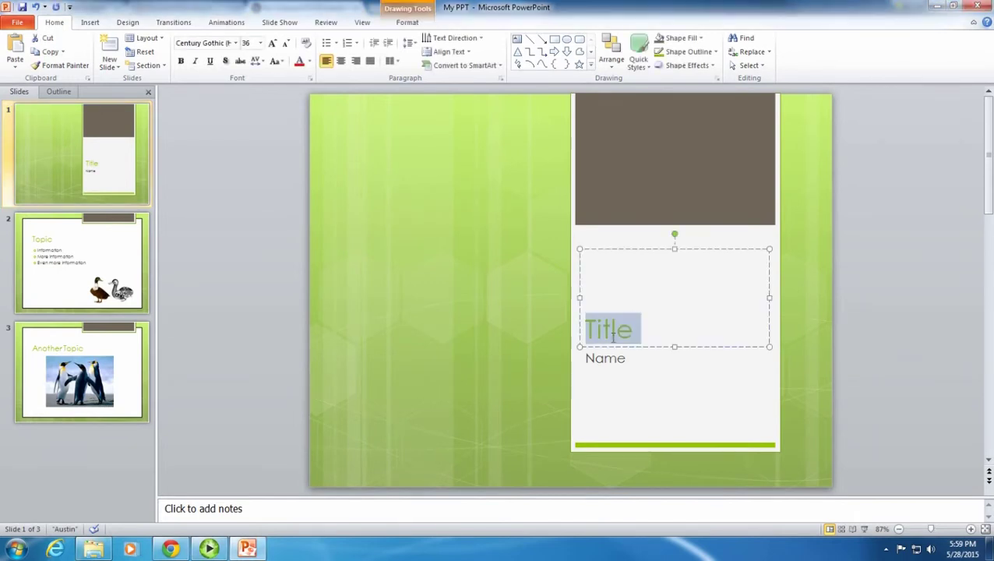
left_click(657, 337)
double_click(610, 333)
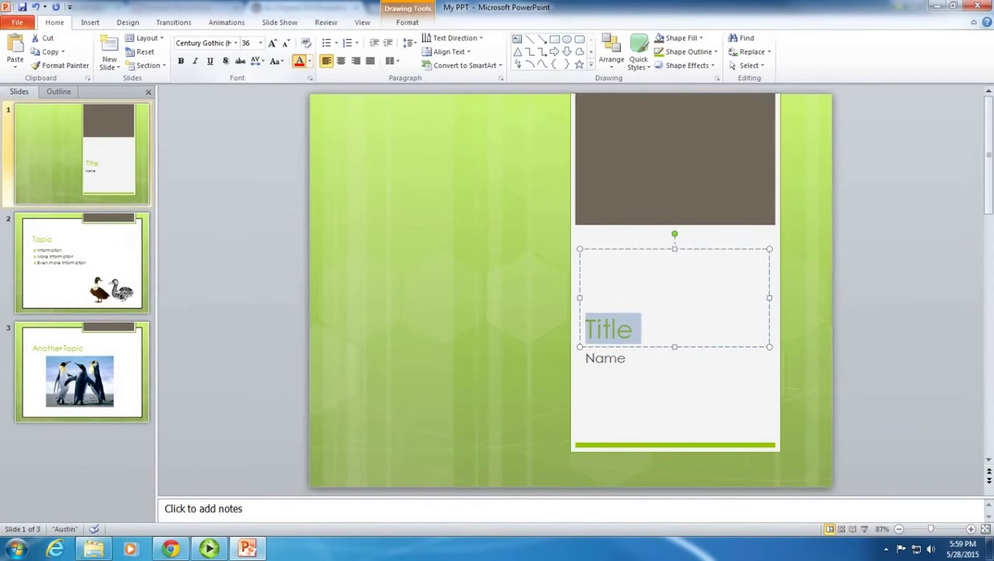
left_click(300, 61)
left_click(310, 60)
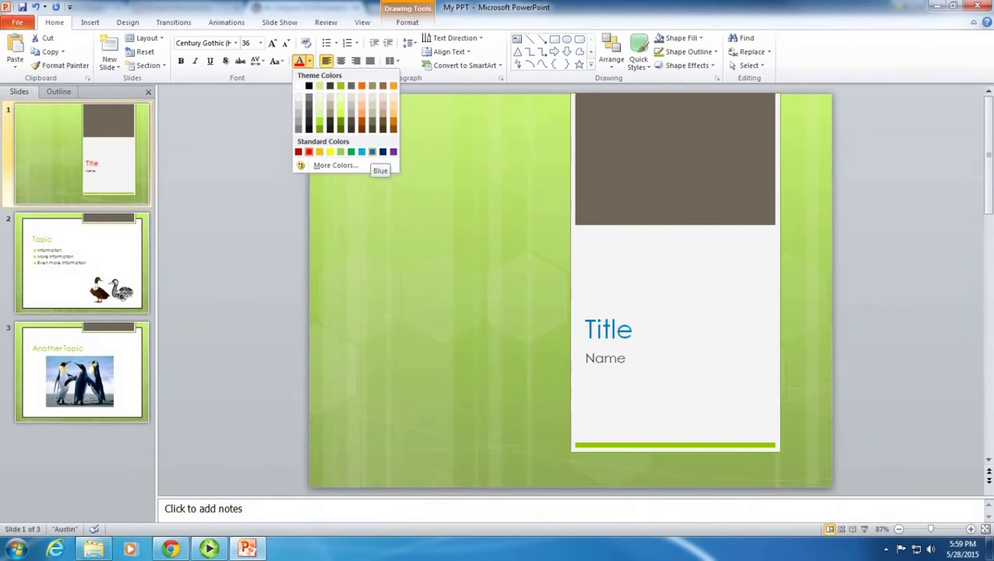
left_click(372, 152)
left_click(663, 385)
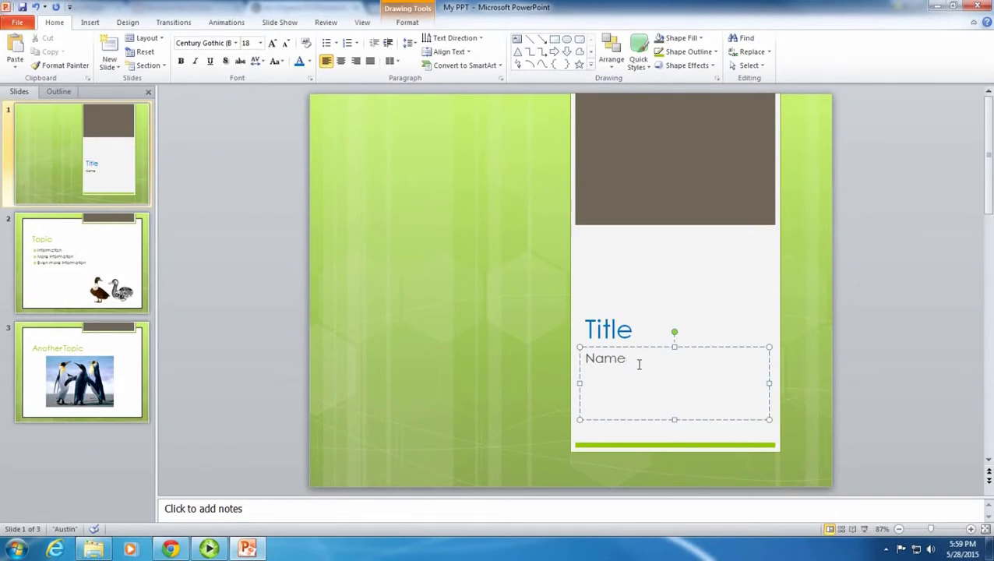
Select the whole Name text box on the title slide and set it in Broadway
double_click(611, 362)
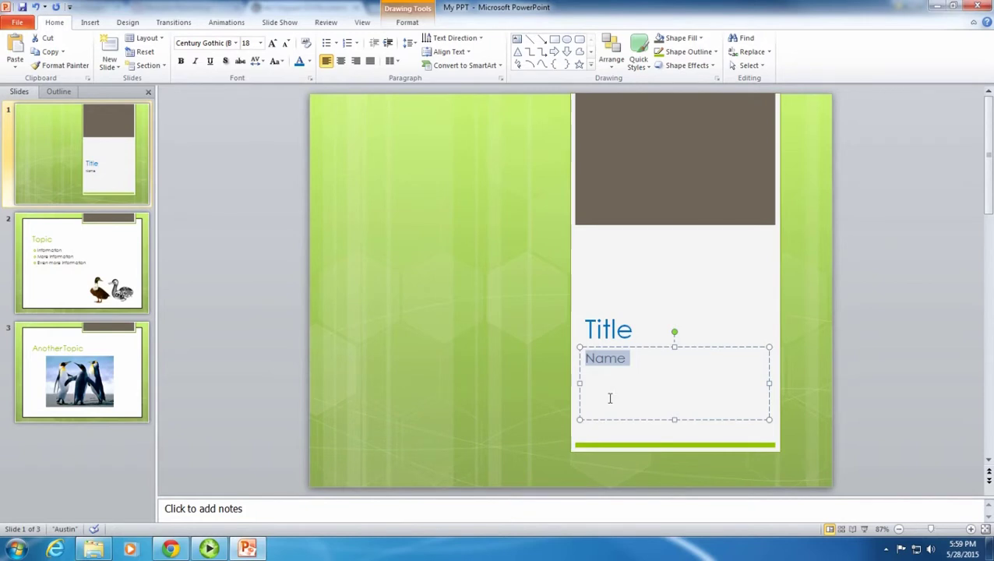
mouse_move(662, 359)
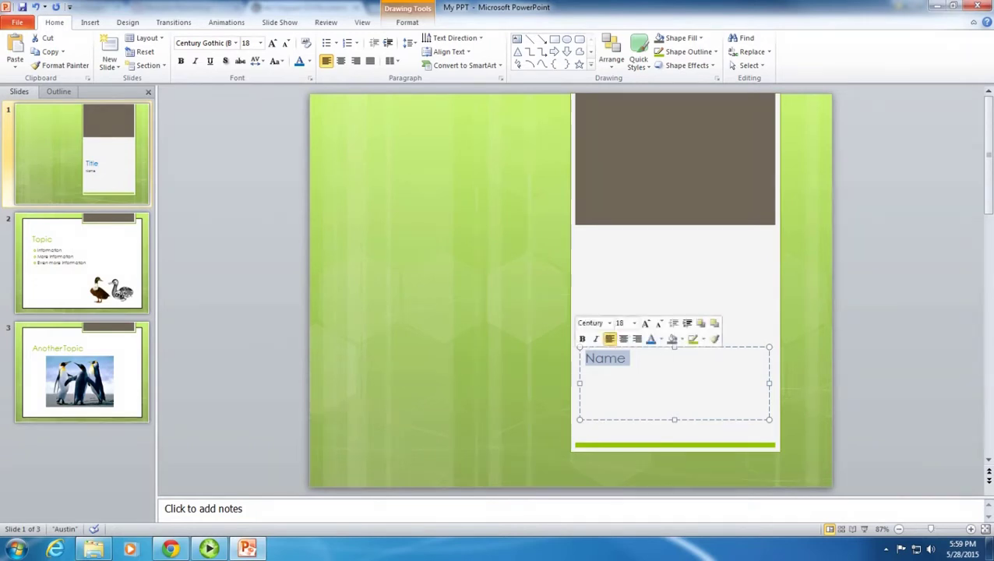
left_click(754, 353)
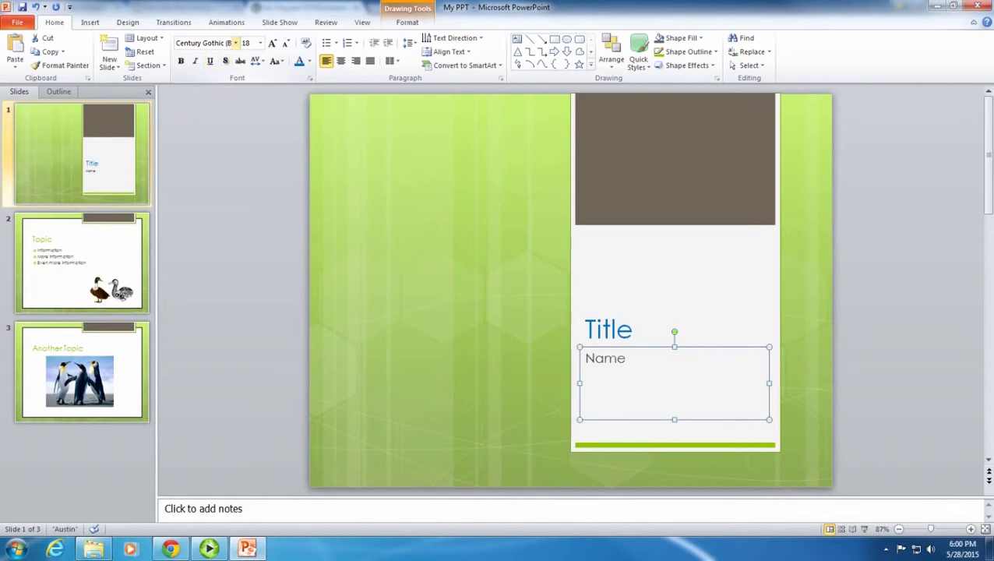
left_click(235, 43)
scroll(257, 172, "down", 3)
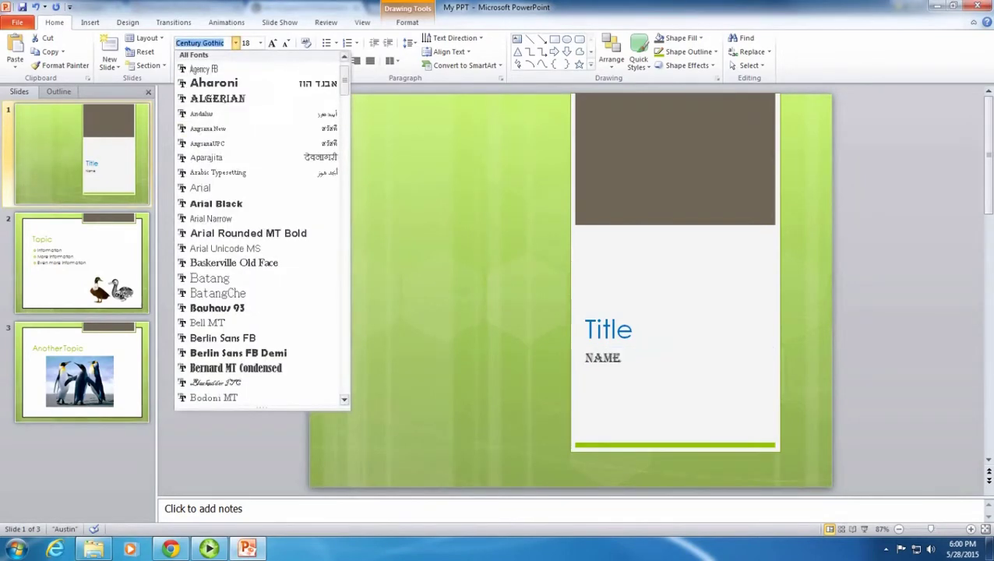
scroll(257, 172, "down", 5)
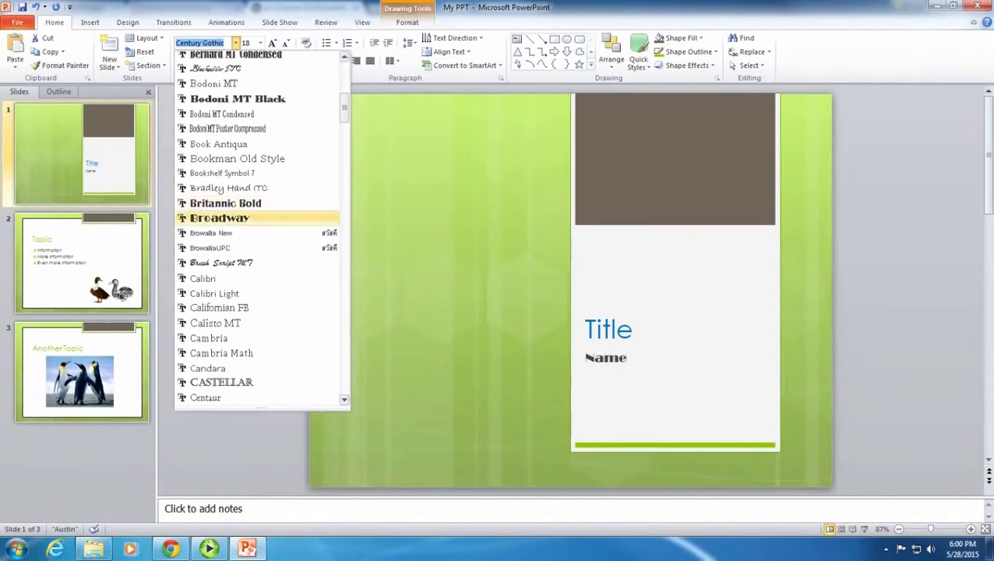
left_click(226, 217)
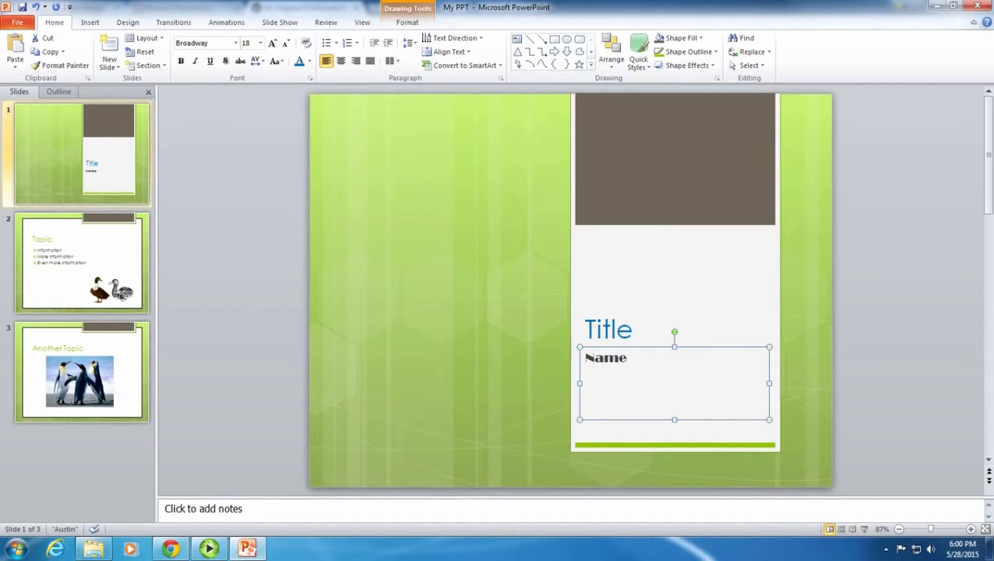
On slide 2, apply Bold, Italic, Underline and Text Shadow to the Topic title
left_click(82, 261)
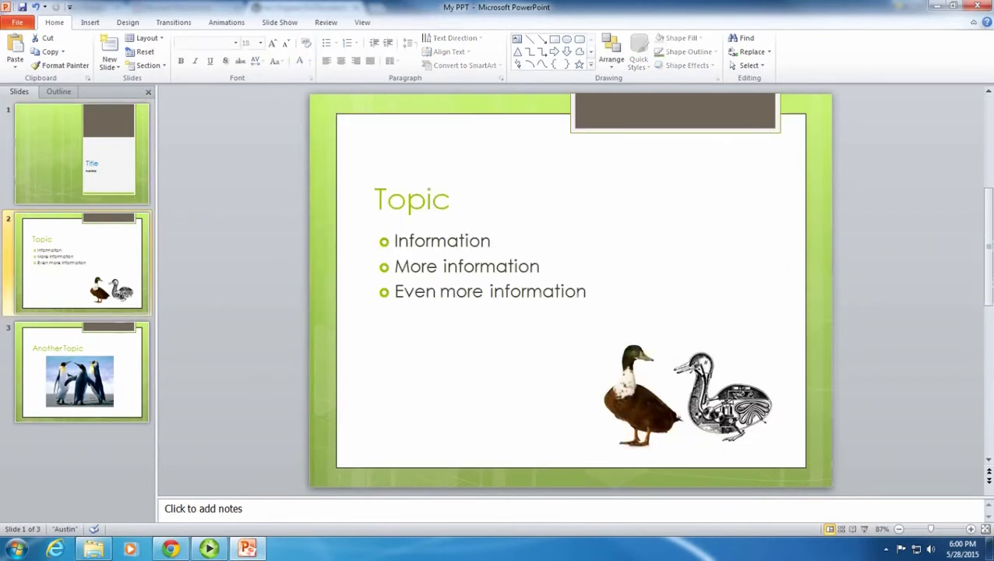
left_click(387, 222)
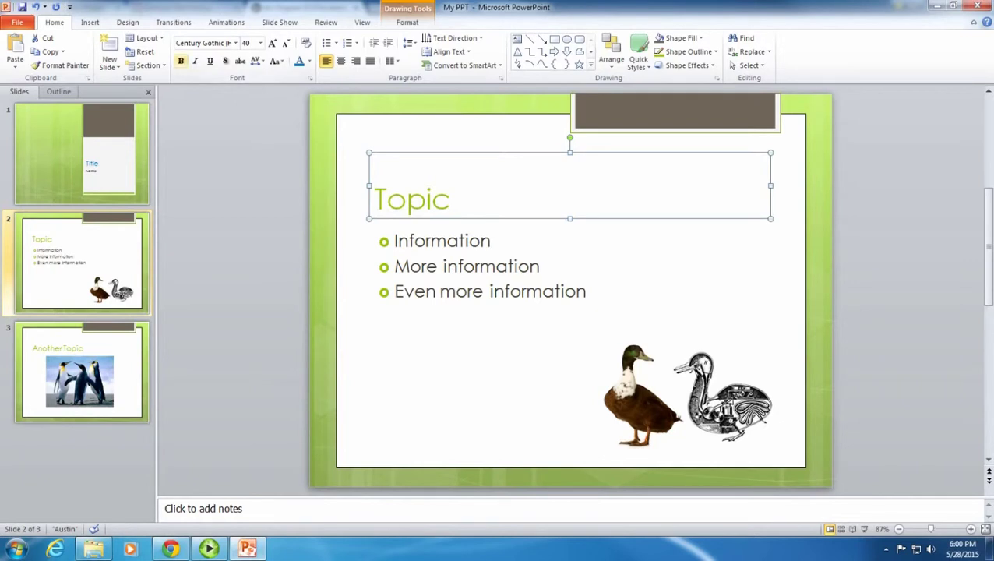
left_click(181, 61)
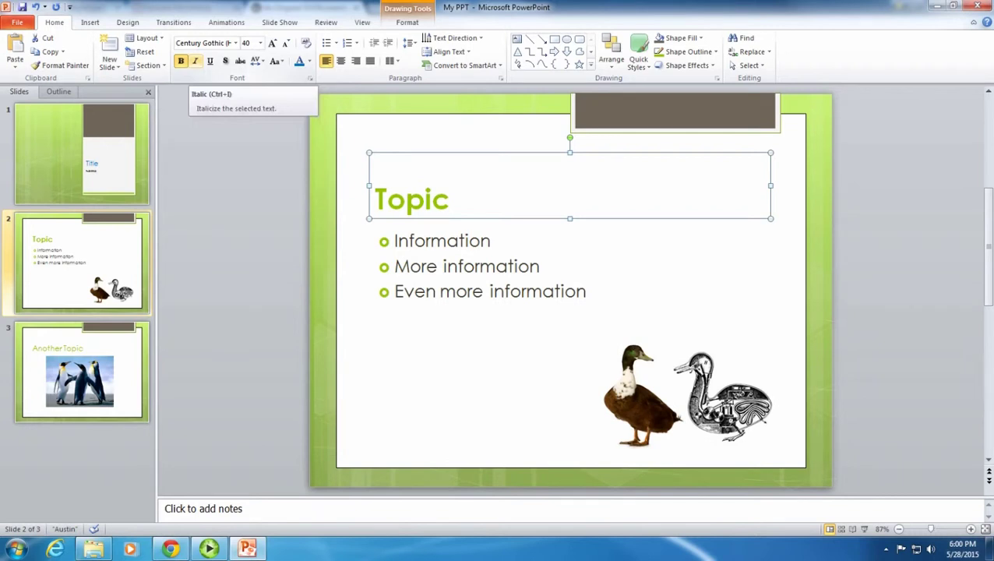
left_click(195, 61)
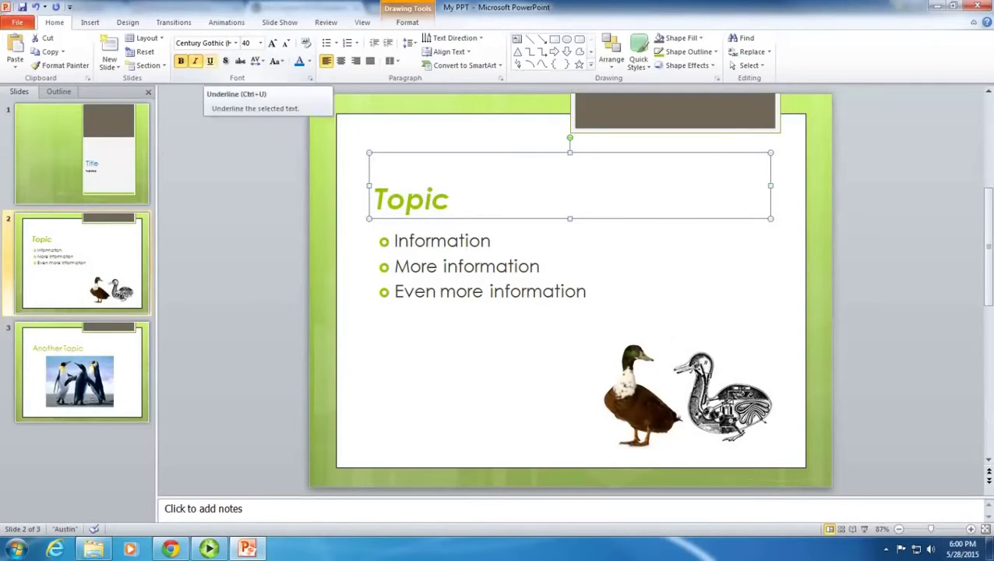
left_click(210, 61)
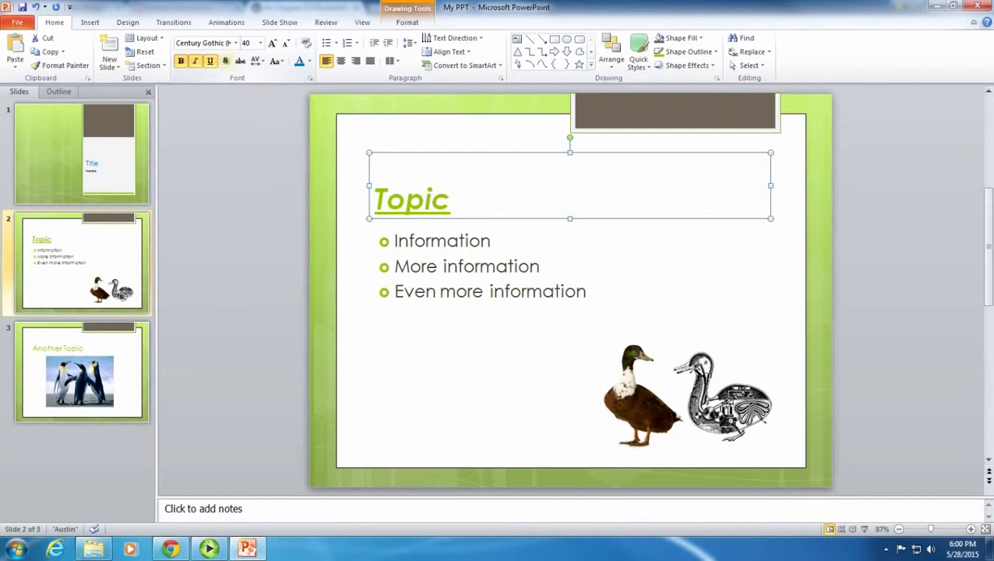
left_click(225, 60)
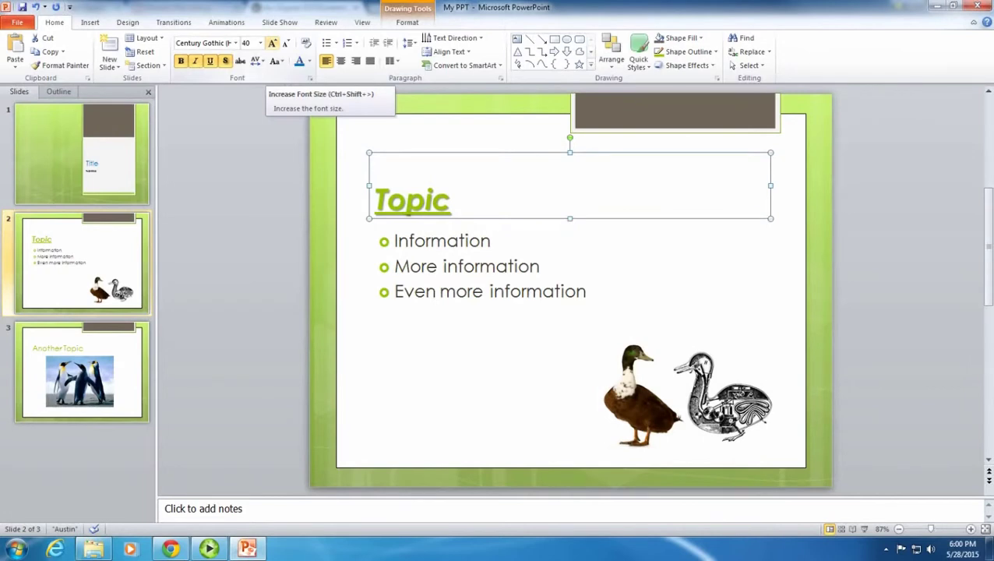
Increase the Topic heading's font size three steps, from 40 to 54 pt
left_click(272, 42)
left_click(272, 43)
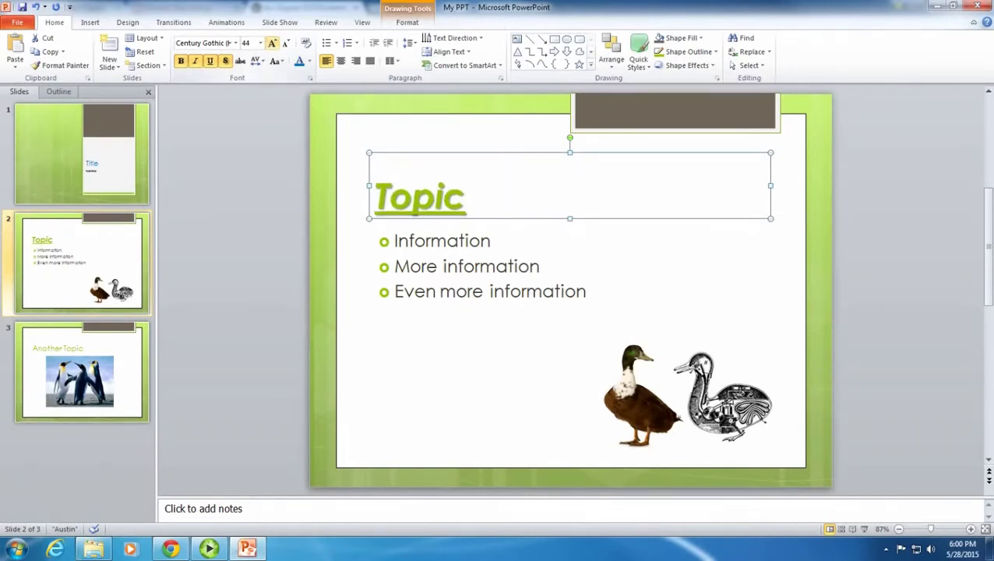
left_click(272, 43)
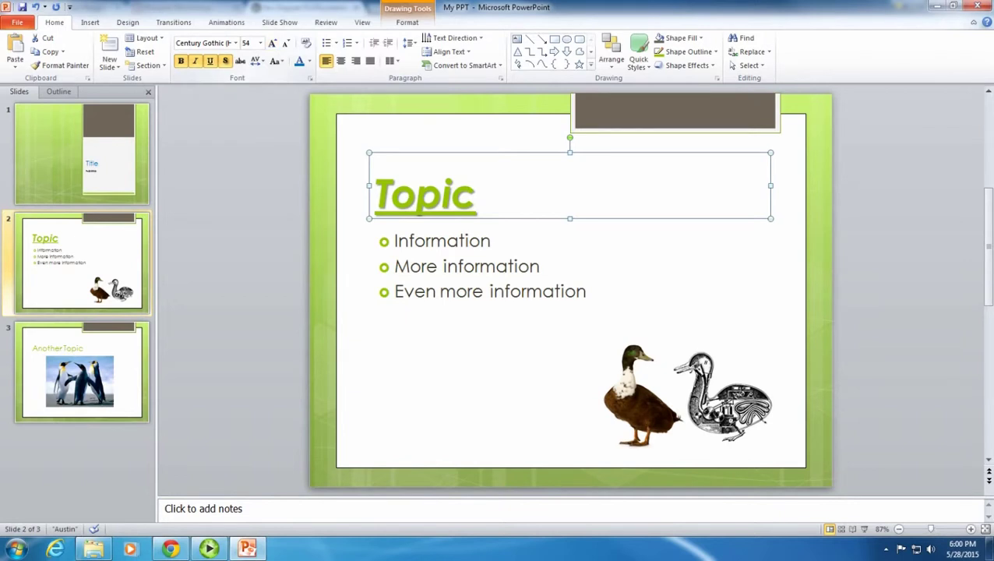
key("Escape")
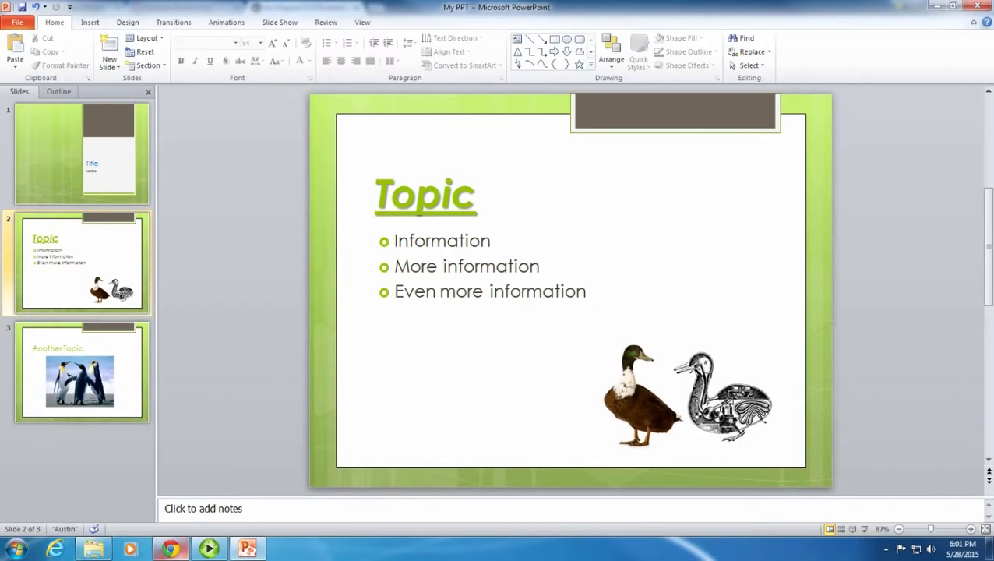
Switch to the PBS 'Infographic: All About Ducks' page in Chrome and select its full URL
left_click(170, 549)
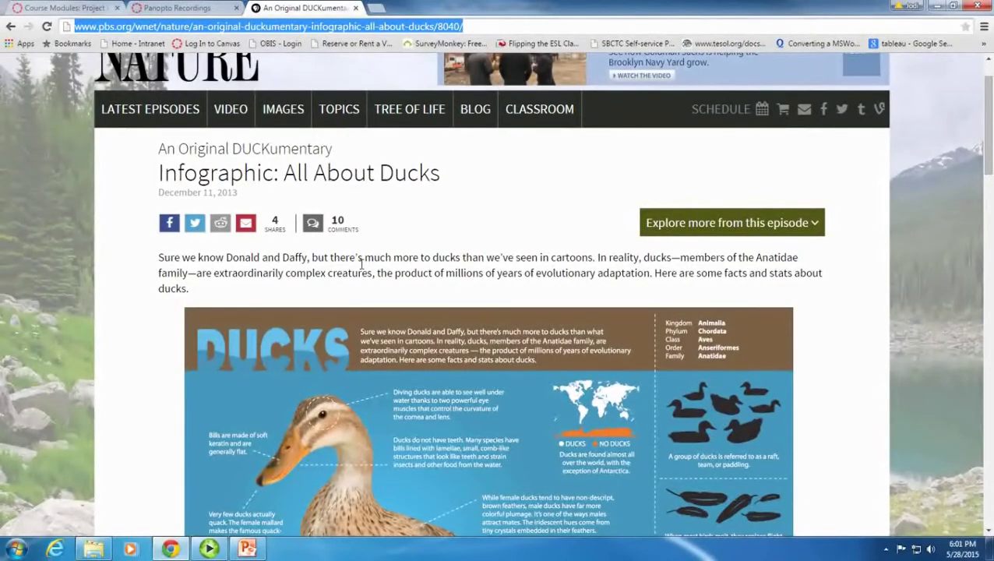
left_click(477, 30)
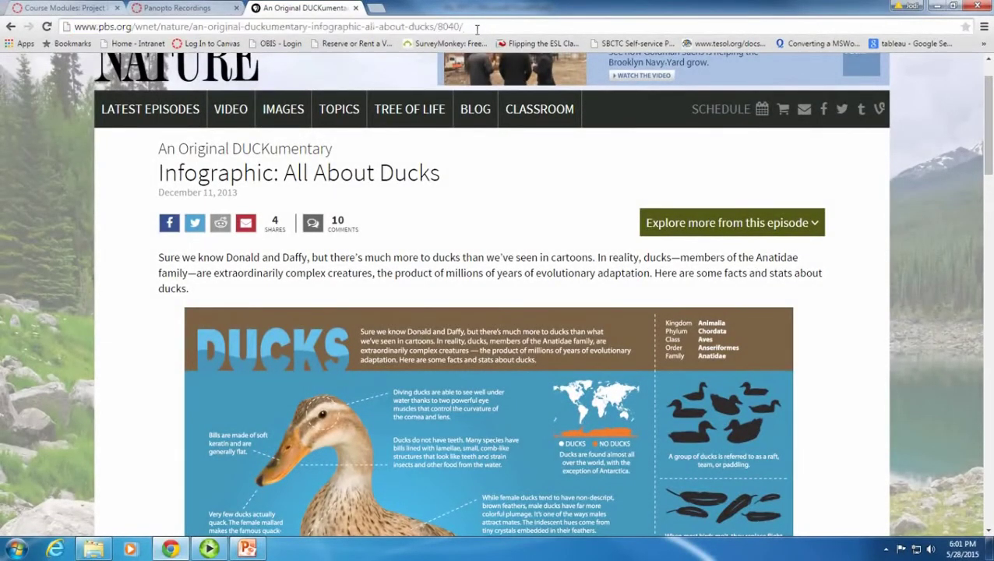
left_click_drag(477, 30, 75, 26)
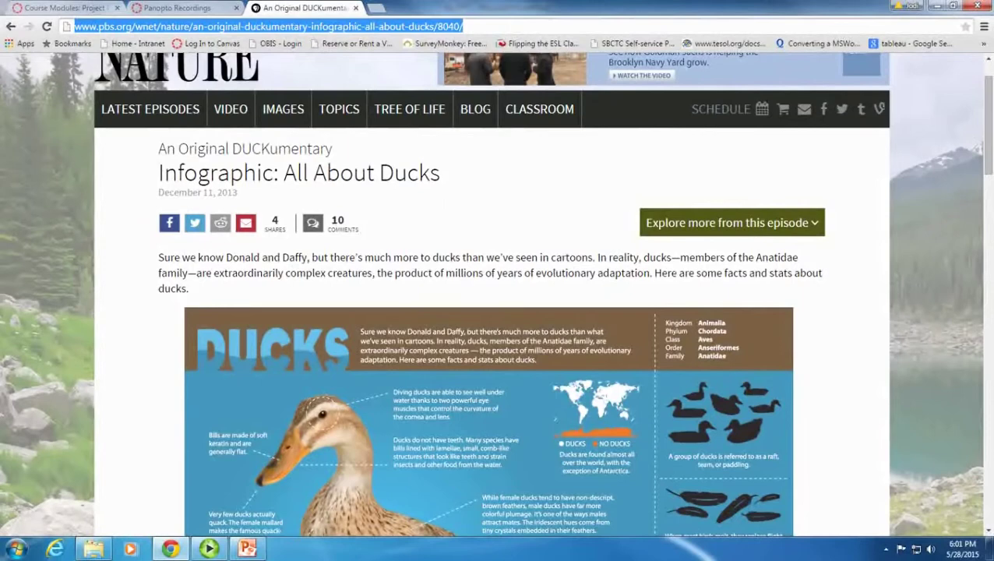
right_click(109, 26)
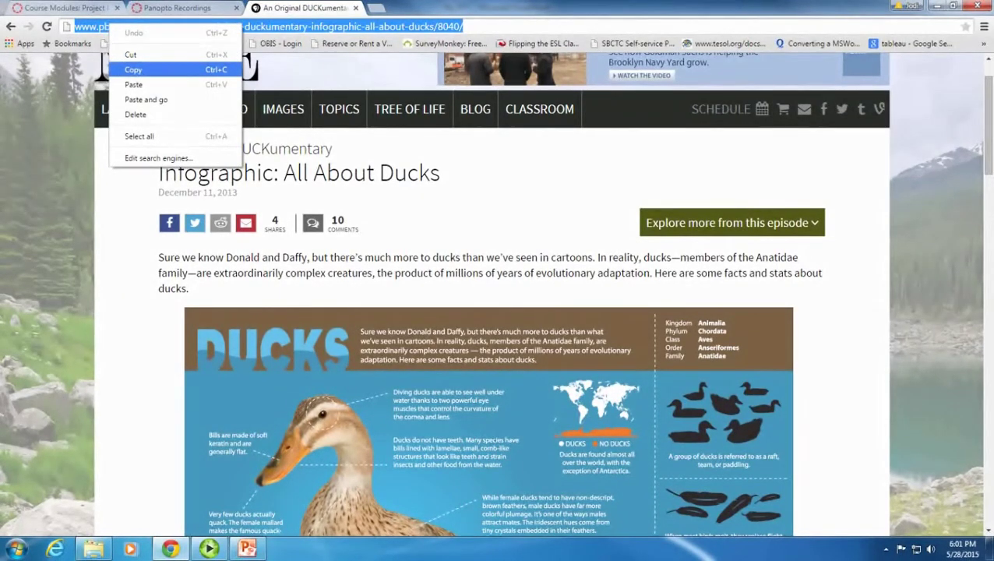
Copy the duck page URL, then select the 'Even more information' bullet on slide 2
left_click(133, 69)
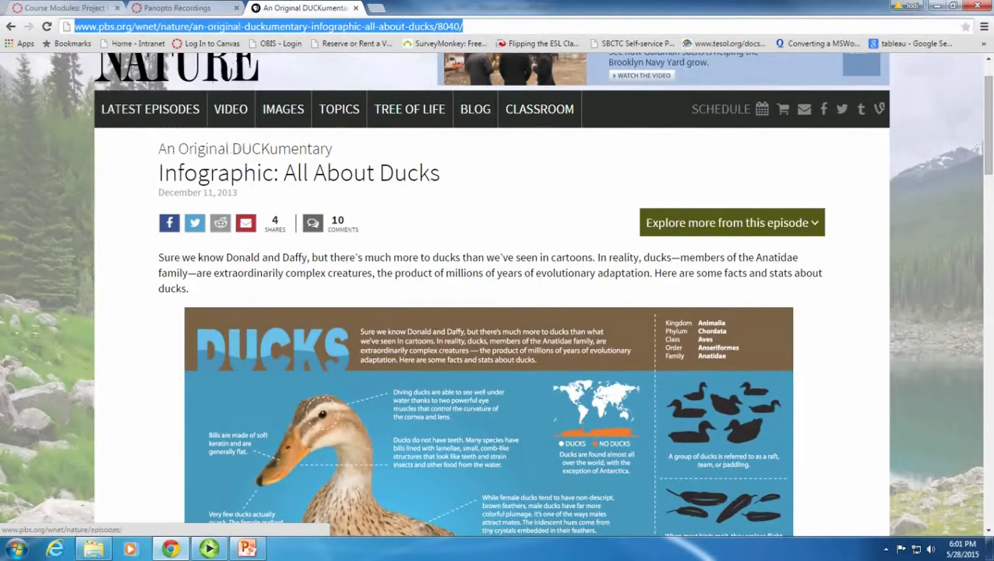
left_click(248, 549)
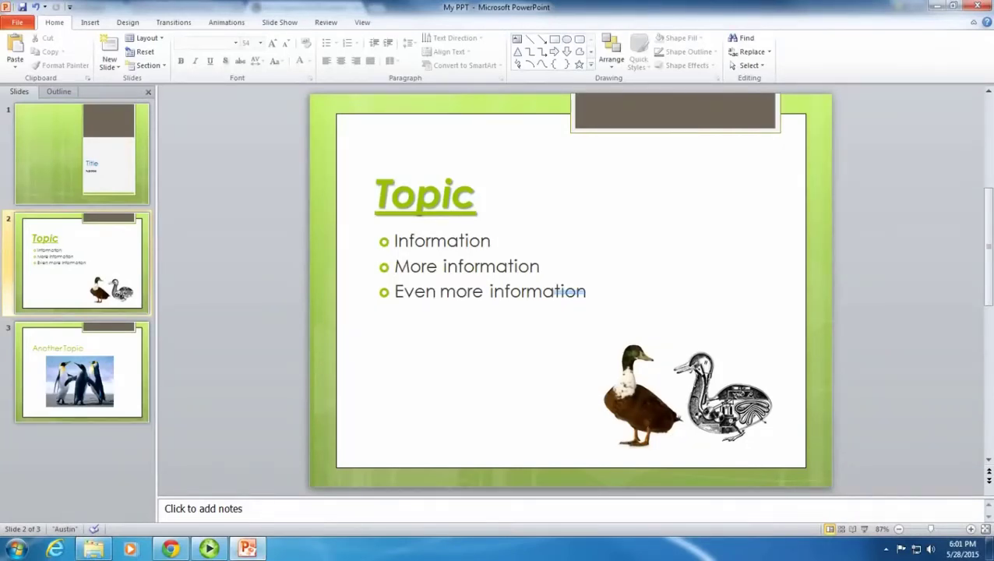
left_click(591, 295)
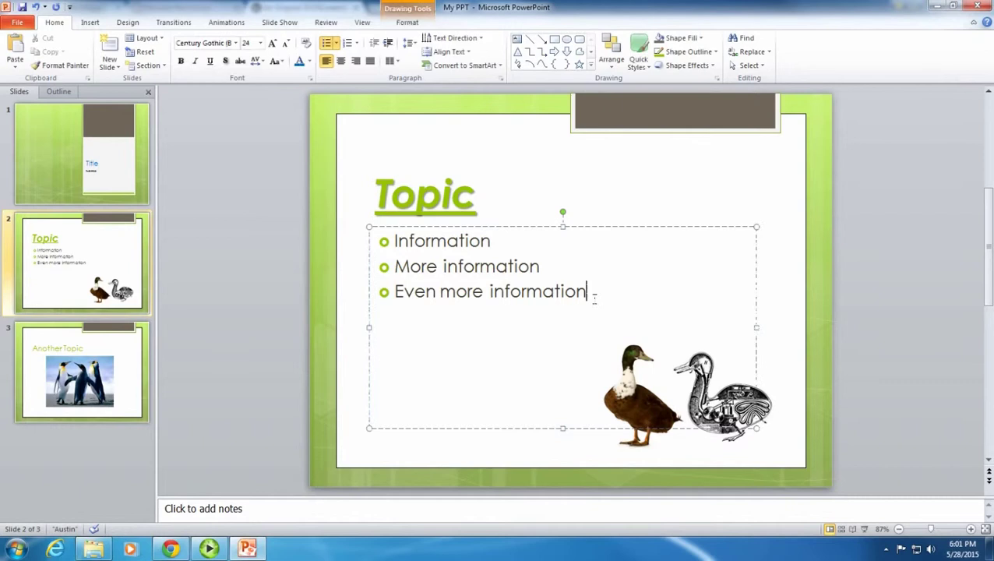
left_click_drag(590, 294, 413, 294)
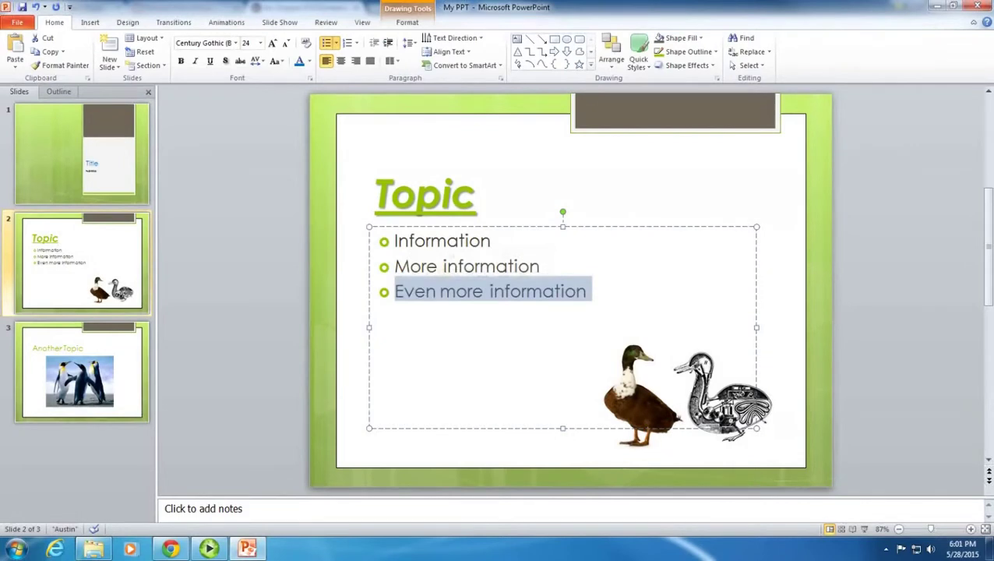
Hyperlink the 'Even more information' bullet to the pasted PBS duck infographic URL
right_click(414, 290)
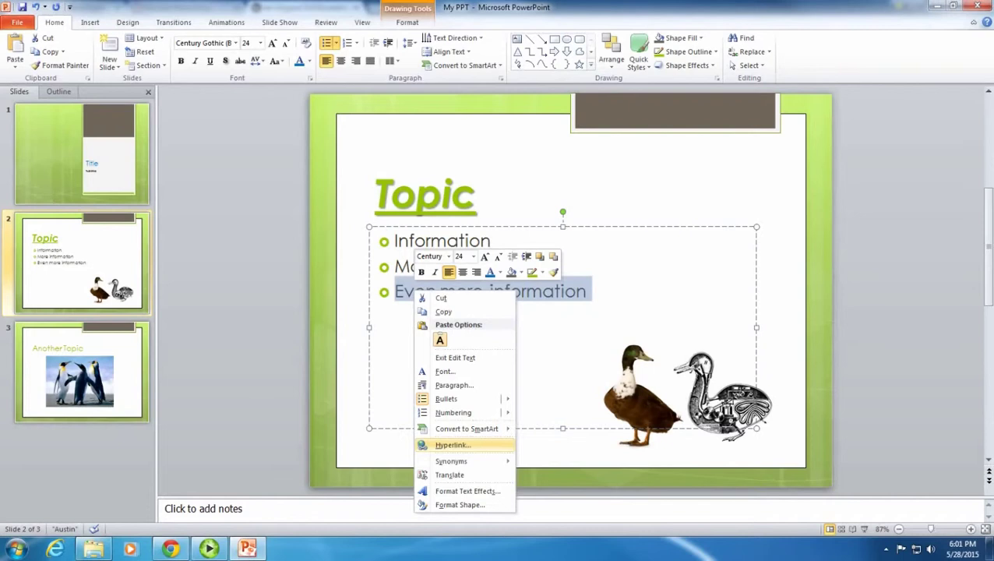
left_click(452, 445)
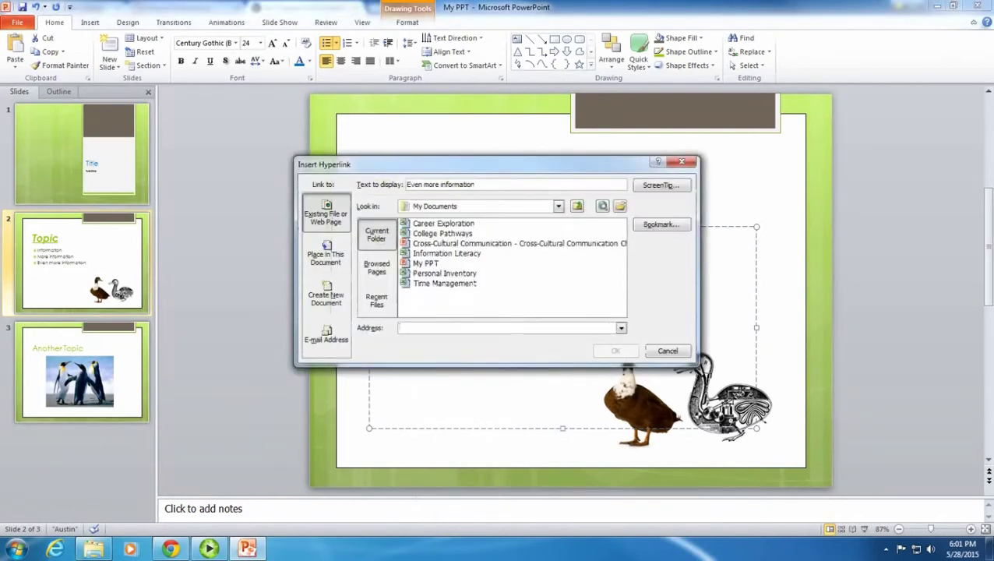
right_click(420, 333)
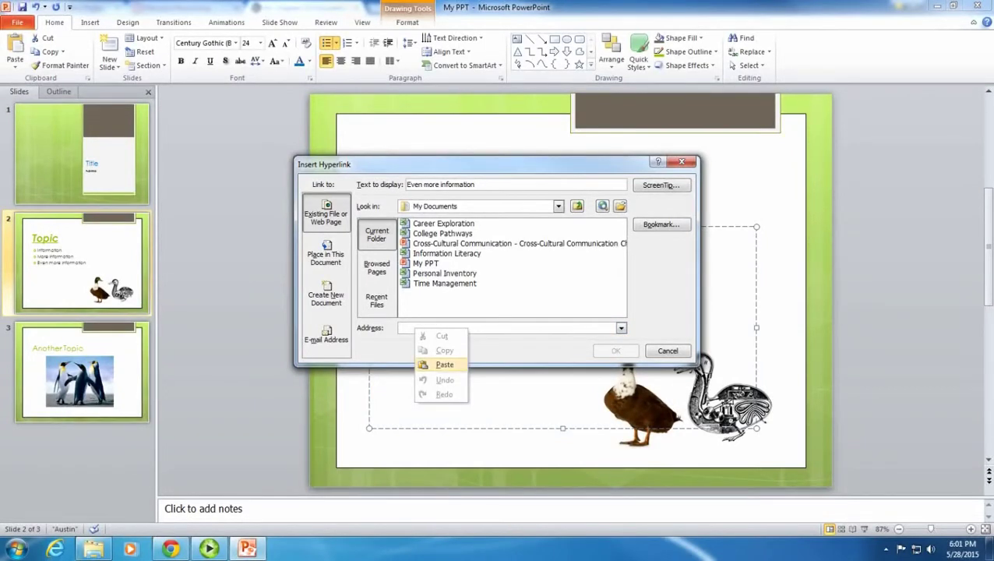
left_click(441, 365)
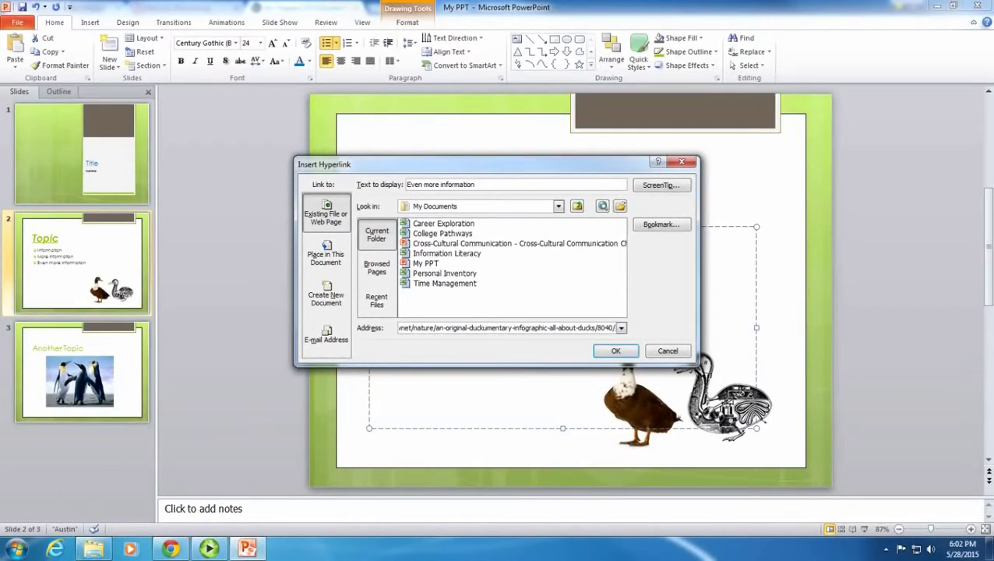
left_click(616, 351)
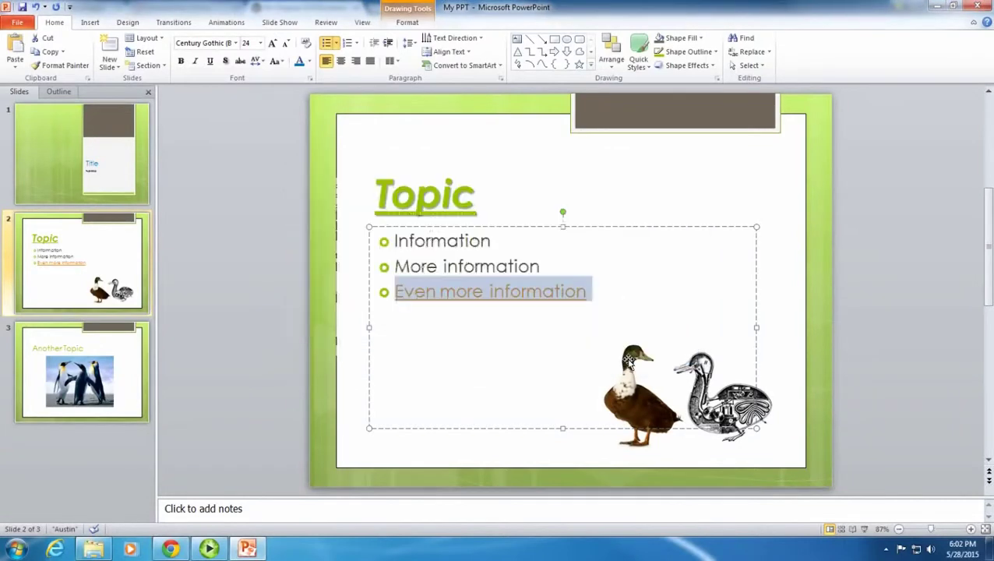
left_click(634, 299)
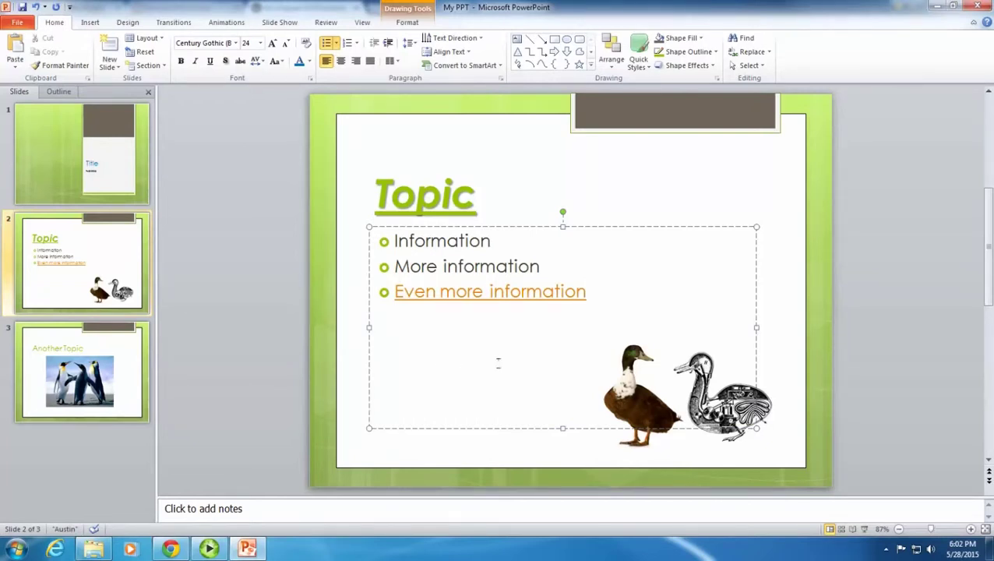
Preview the Wipe, Split and Flash transitions on slide 2, then apply Dissolve
key("Escape")
key("Escape")
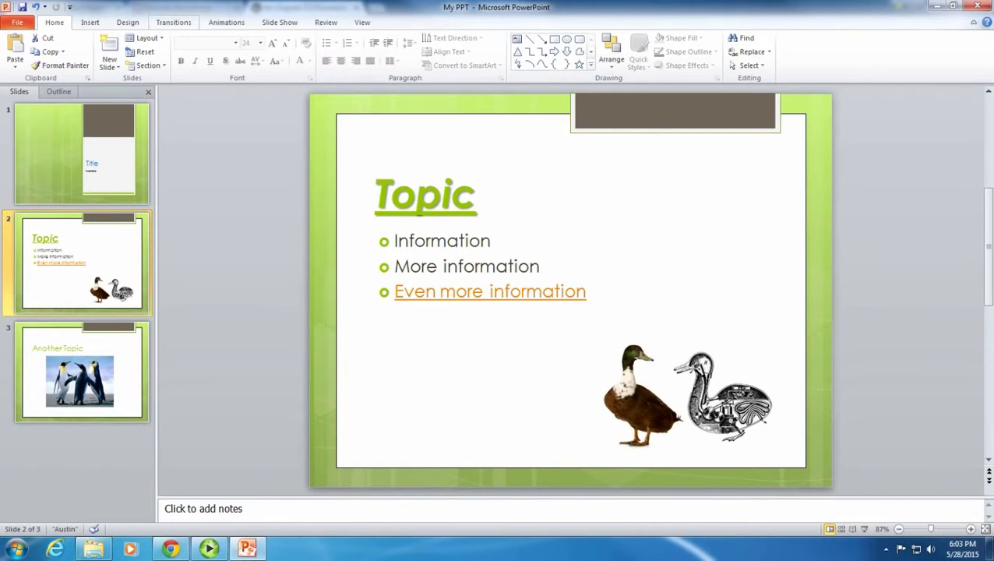
key("alt+k")
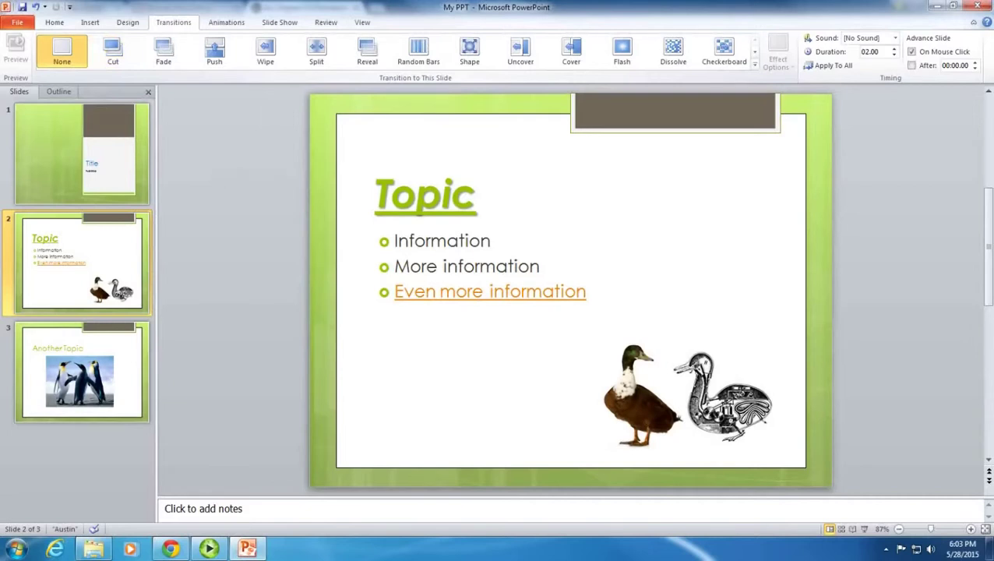
left_click(265, 50)
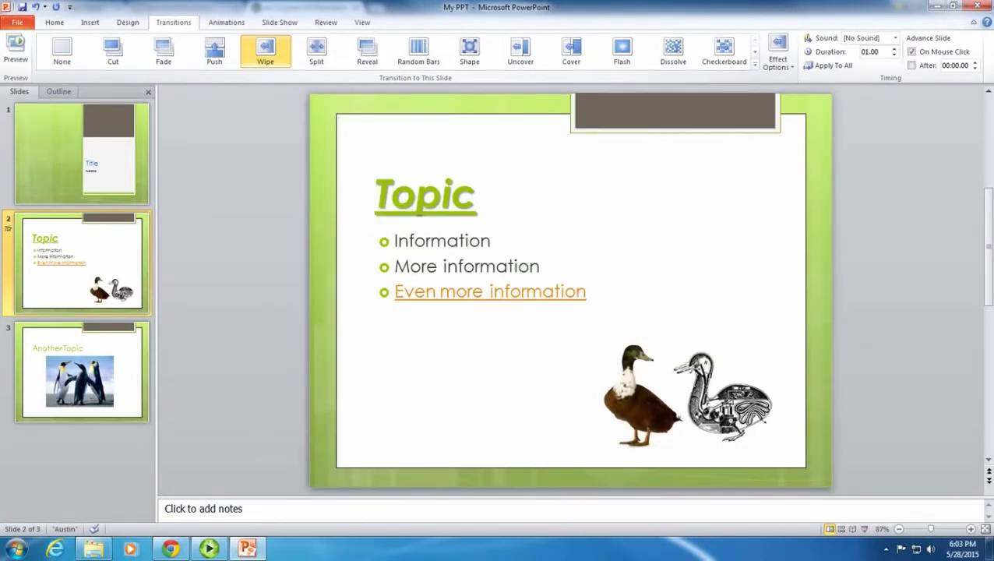
left_click(317, 50)
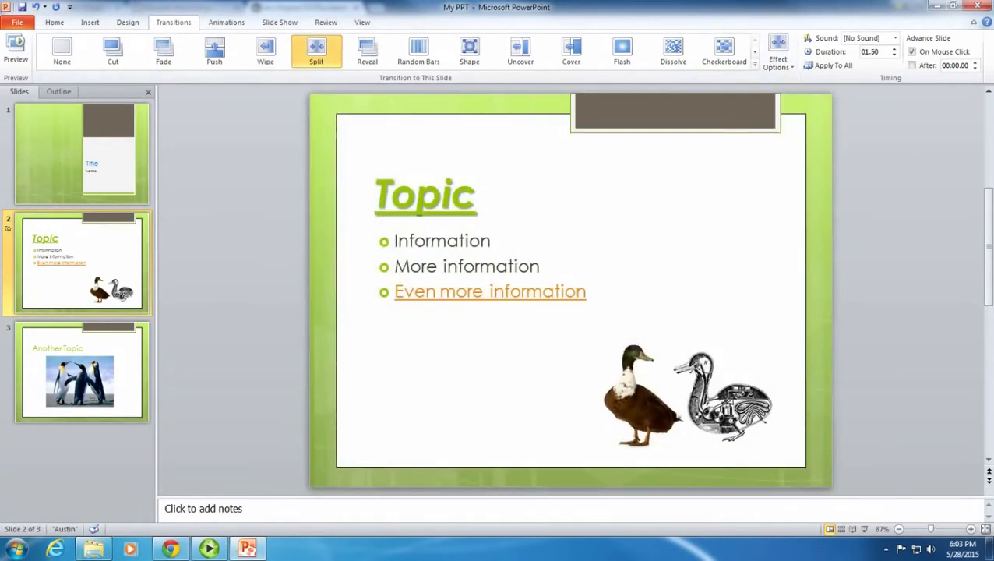
left_click(622, 50)
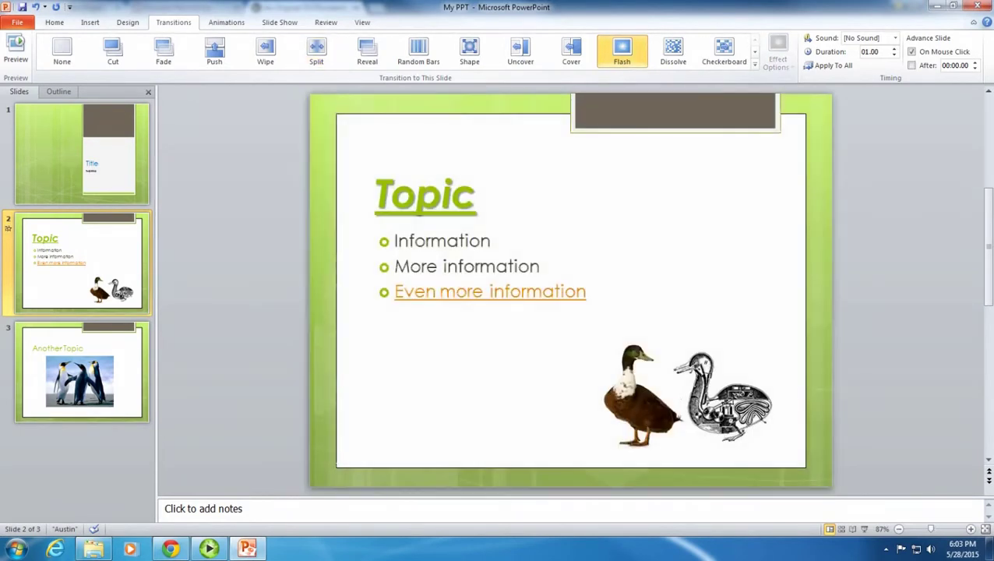
left_click(674, 50)
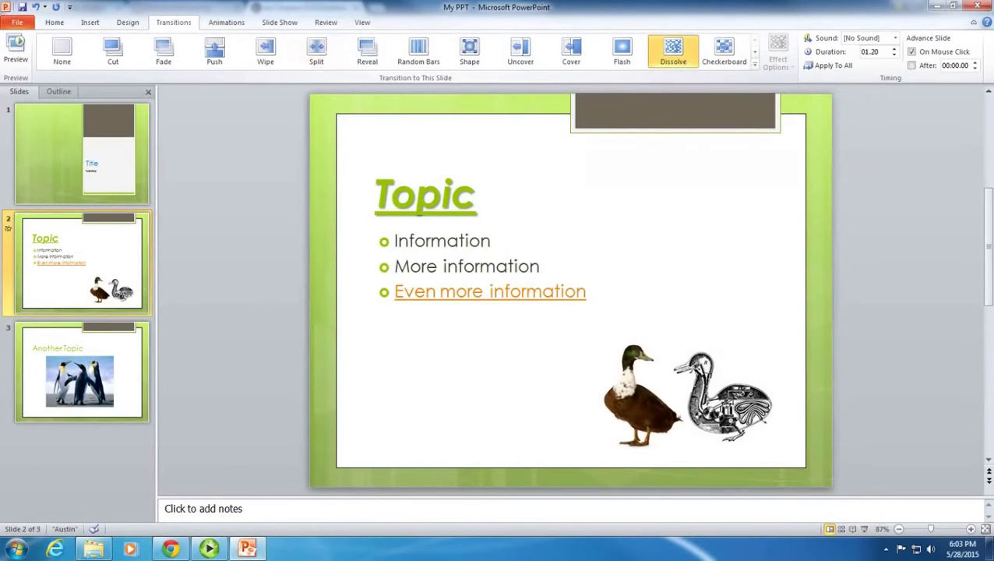
Apply a Random Bars transition to slide 3 and select its Another Topic title box
left_click(109, 374)
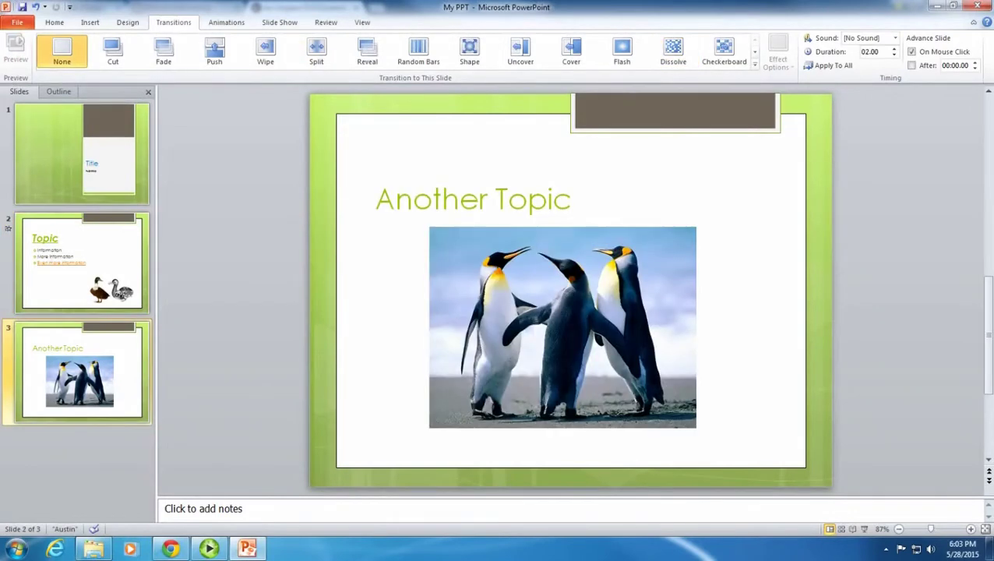
left_click(418, 51)
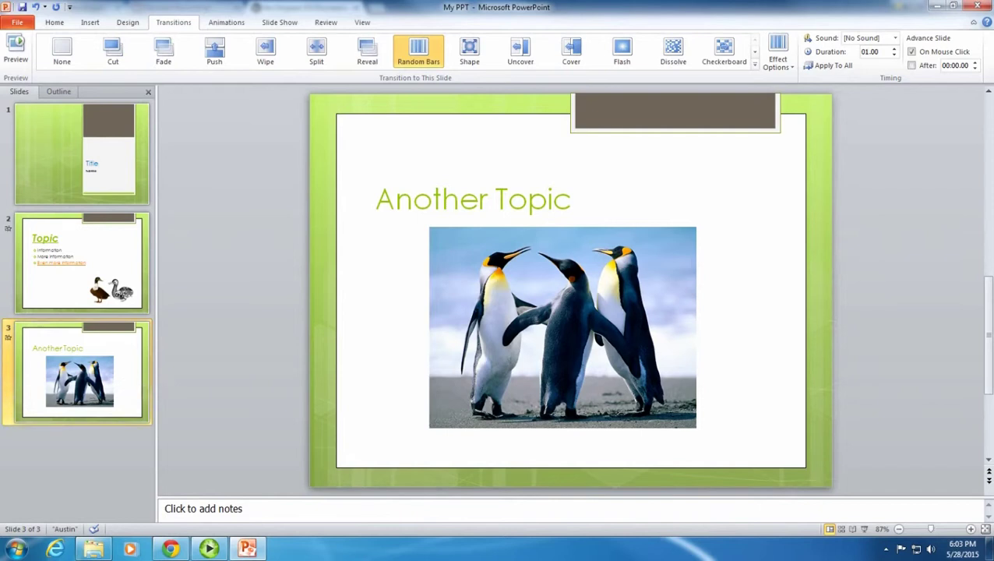
left_click(405, 205)
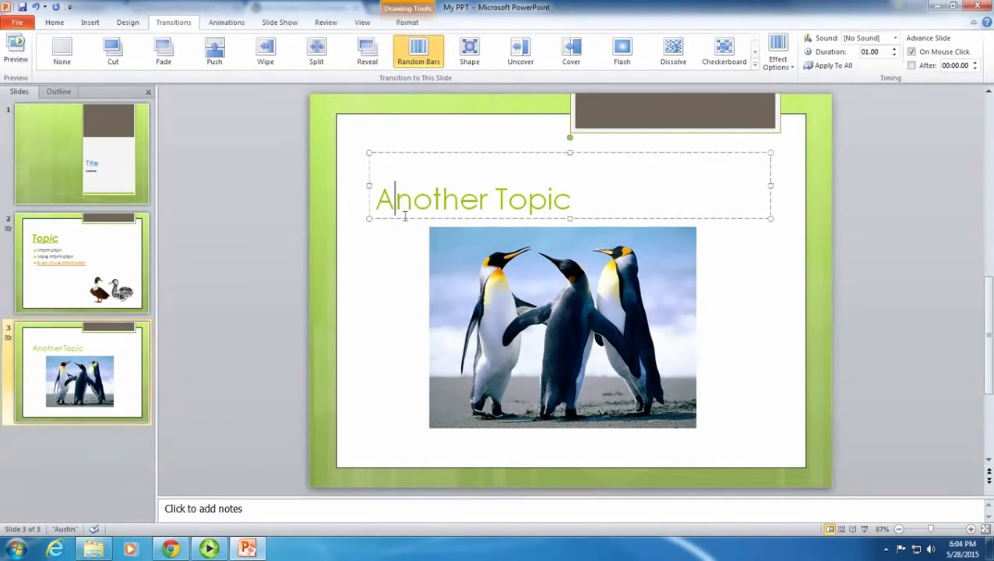
left_click_drag(374, 198, 600, 203)
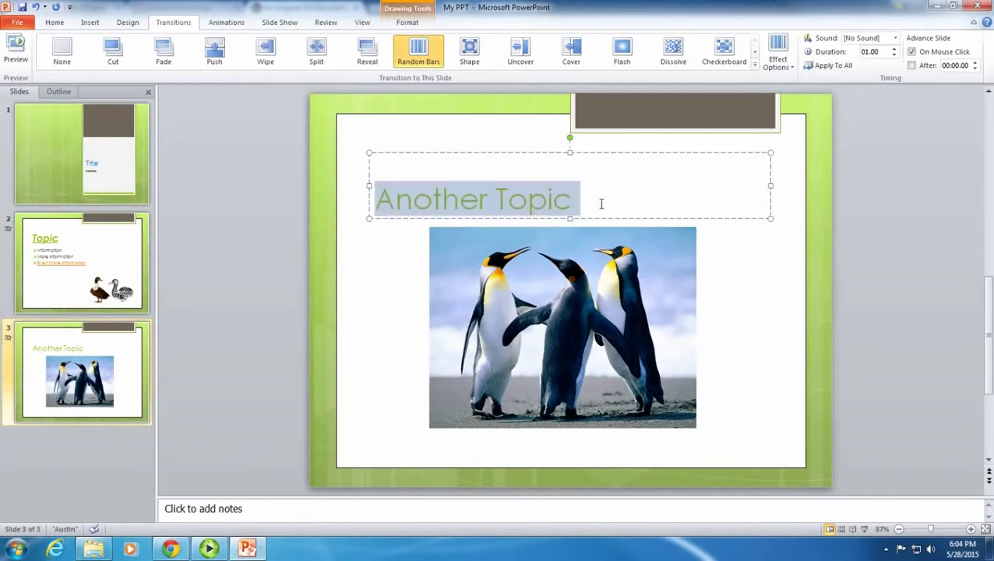
left_click(608, 224)
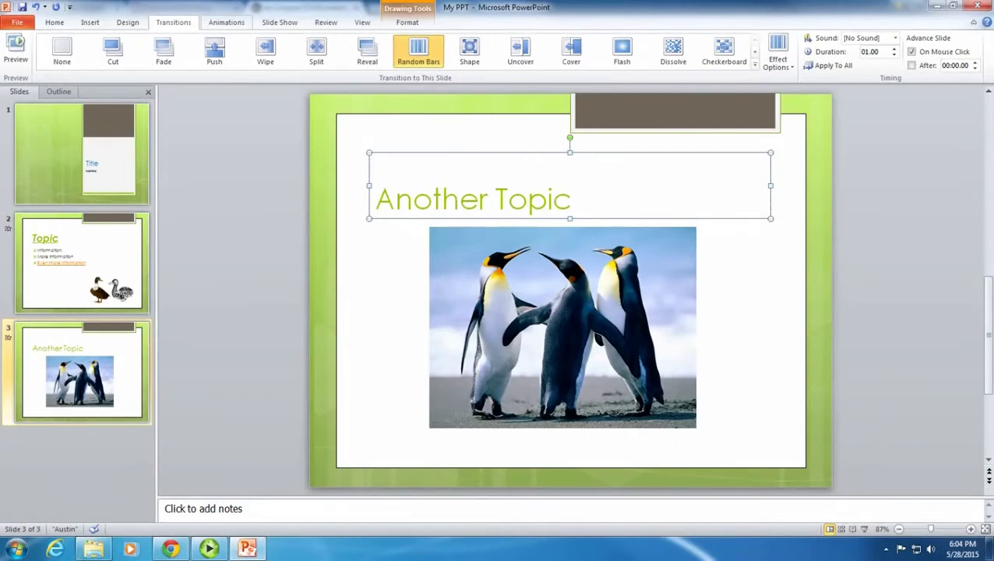
Apply the Zoom entrance animation to the Another Topic title
left_click(226, 21)
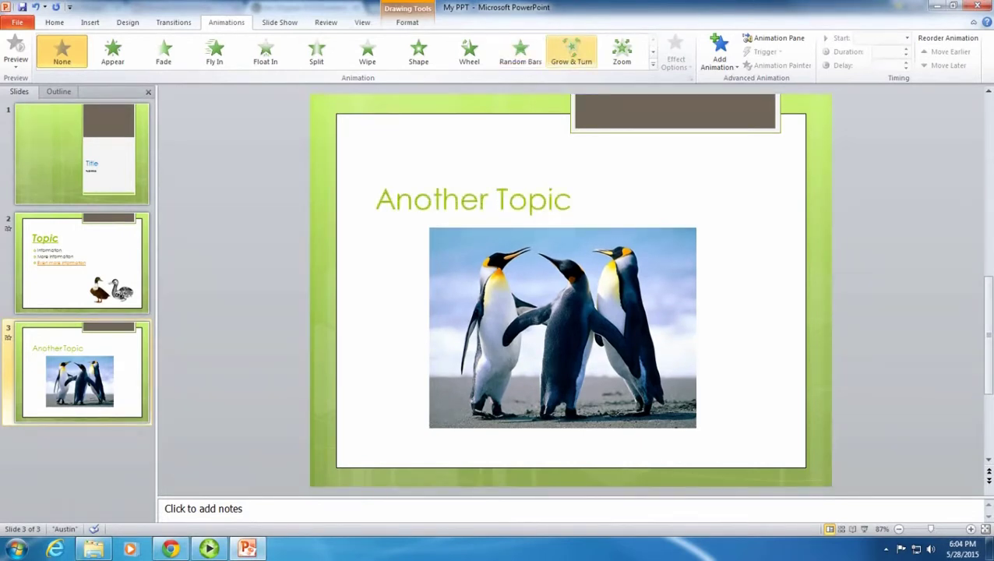
left_click(622, 52)
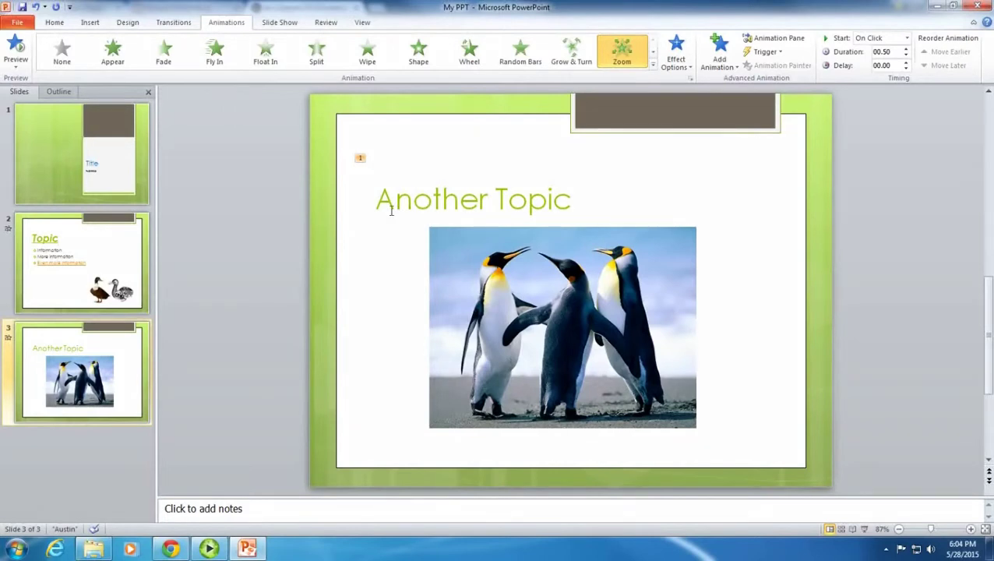
Bring up the Slide Show options to play the penguin-slide presentation full screen
left_click(279, 21)
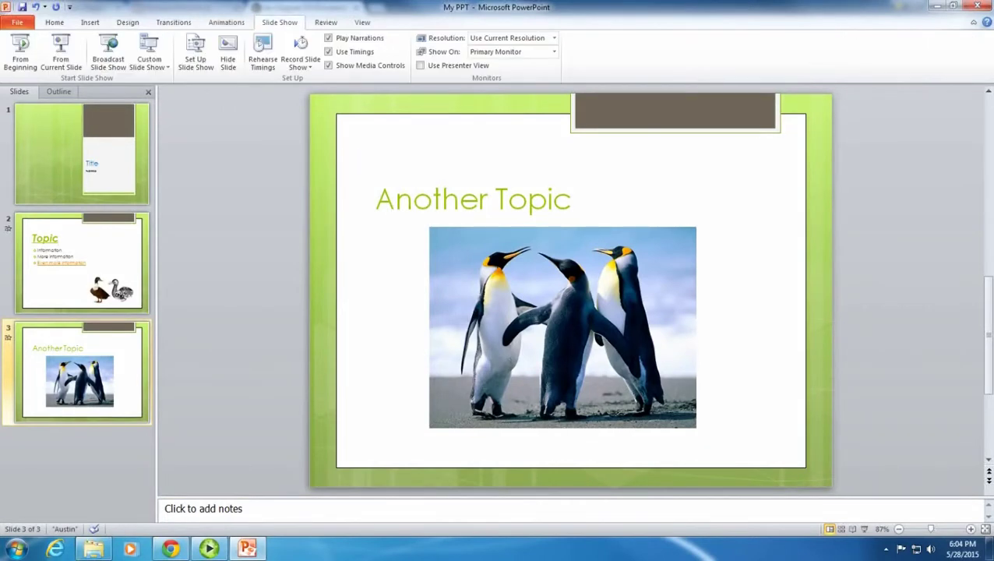